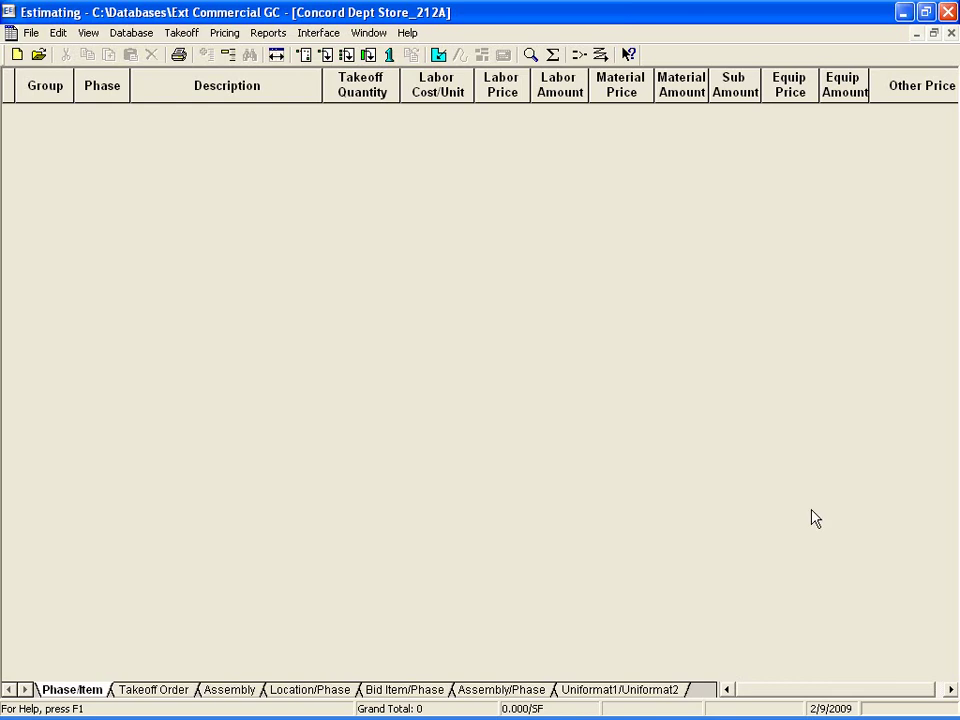
Open the interview for reference 1 of the estimate's Tilt Up Warehouse On Spread Footings model, under Complete Building Shells
left_click(369, 55)
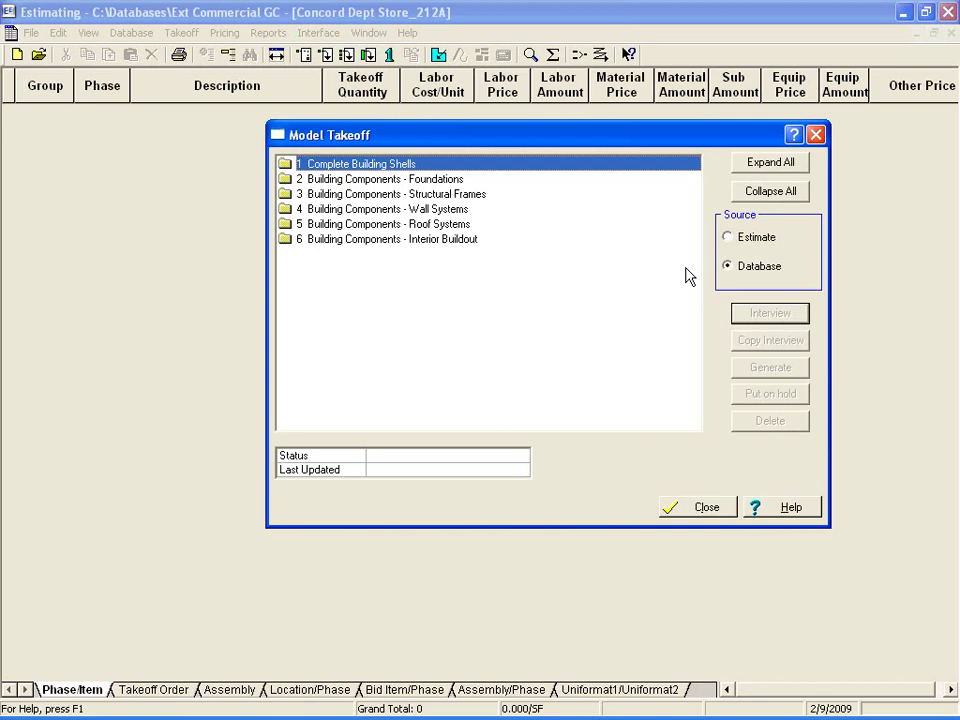
left_click(730, 239)
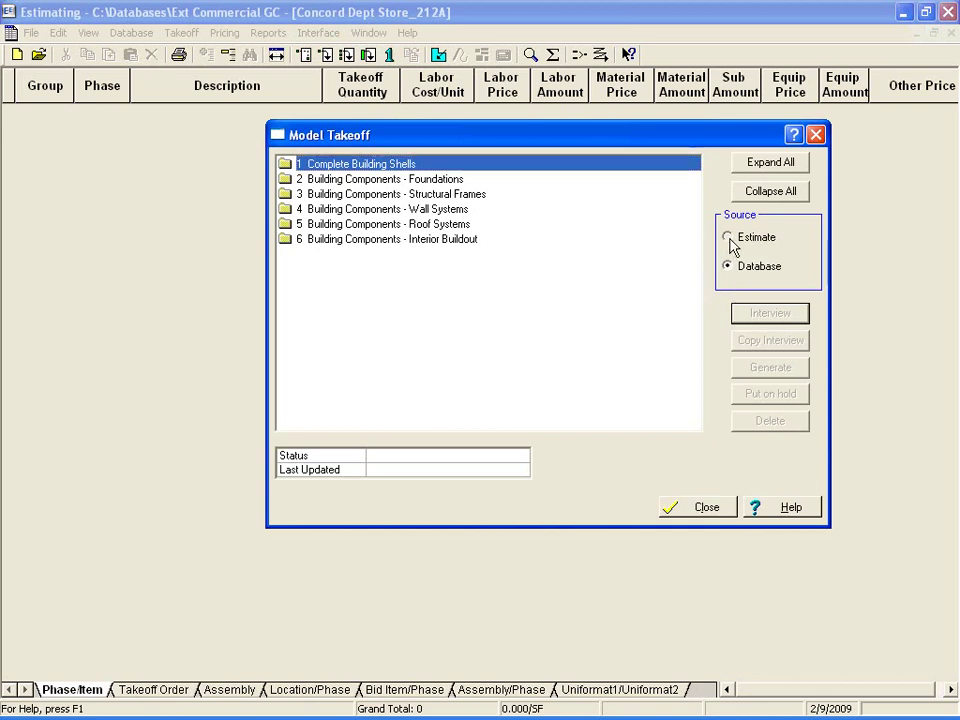
double_click(361, 167)
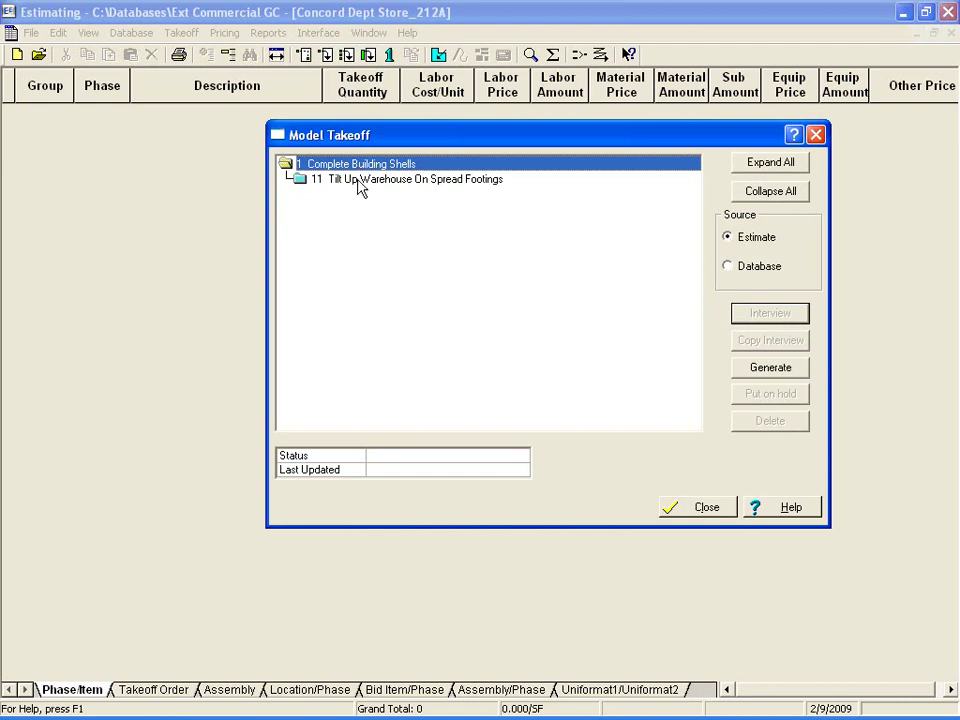
double_click(358, 182)
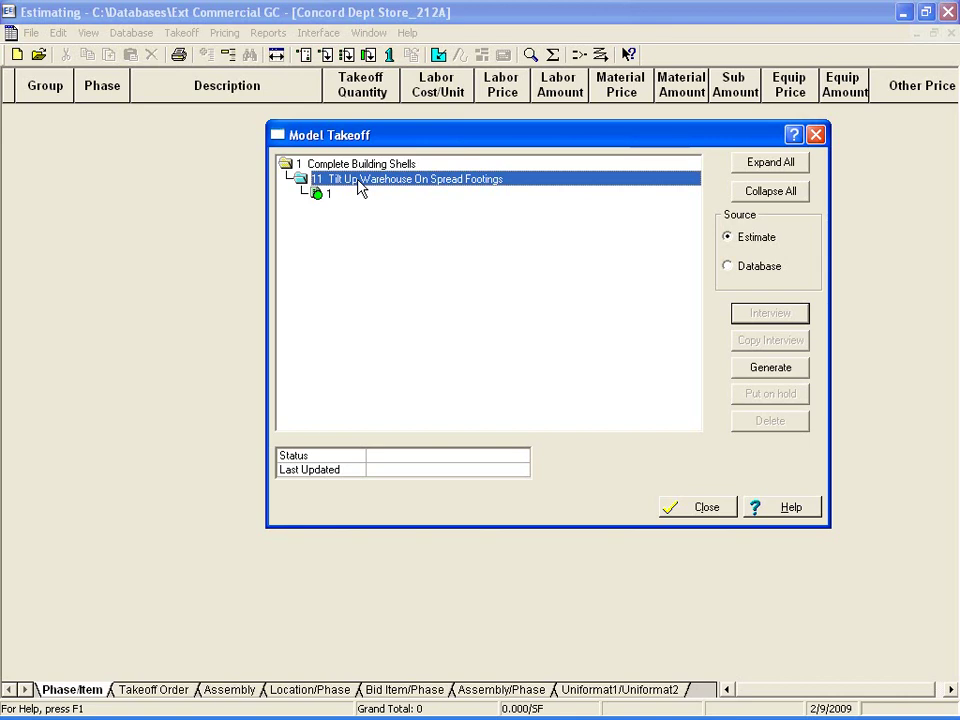
left_click(322, 196)
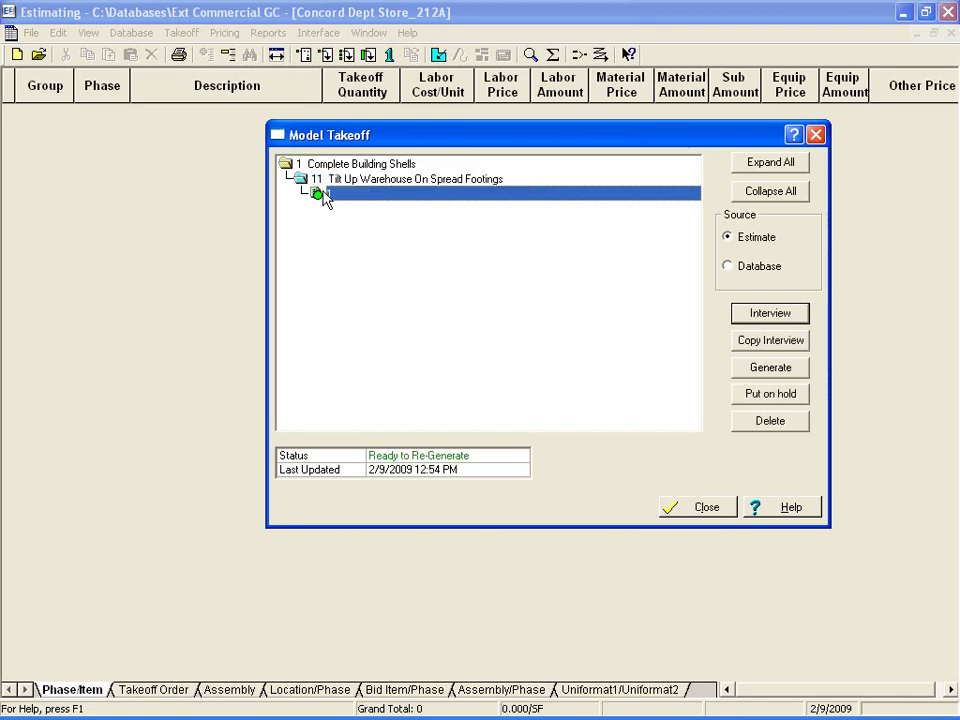
left_click(764, 314)
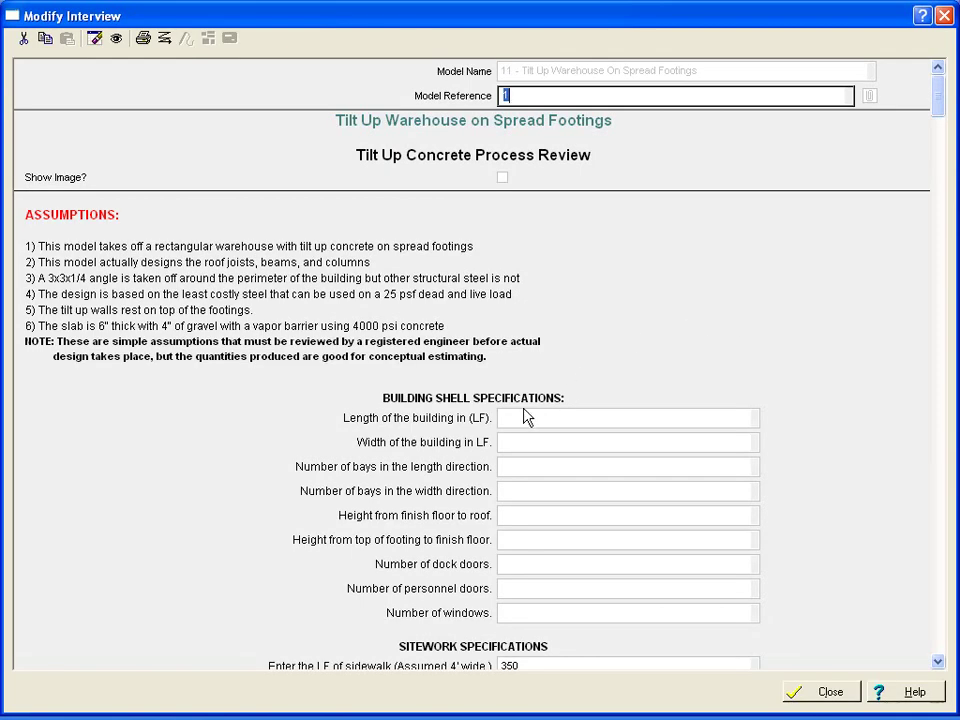
Set the building length to 500 LF and the building width to 300 LF
left_click(507, 422)
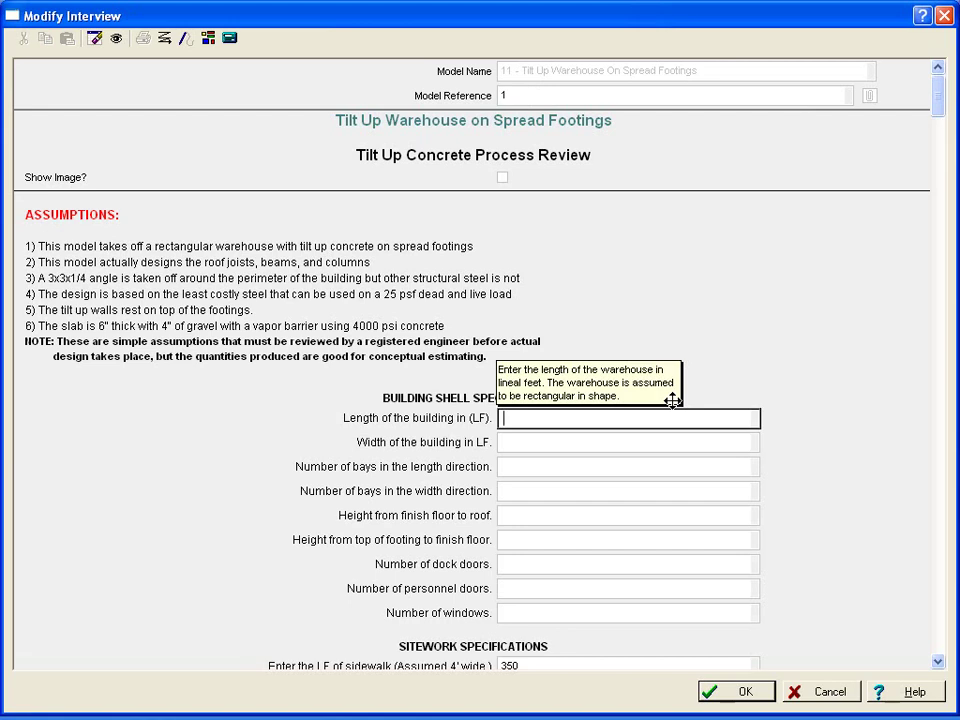
type("500")
key("Return")
key("Tab")
type("300")
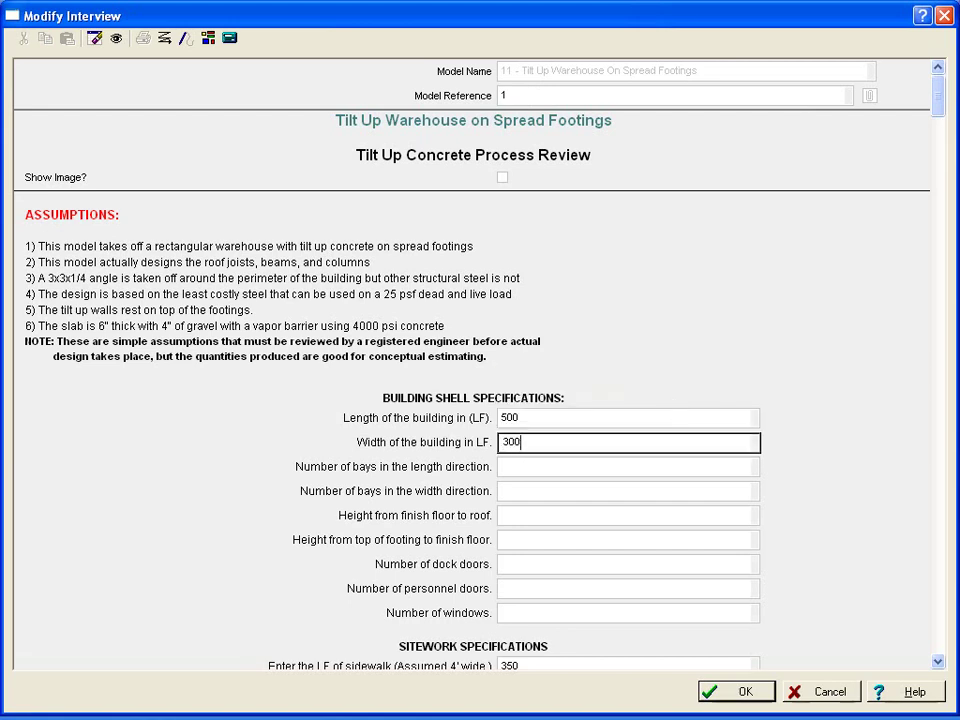
Set the number of bays to 15 in the length direction and 12 in the width direction
key("Tab")
type("15")
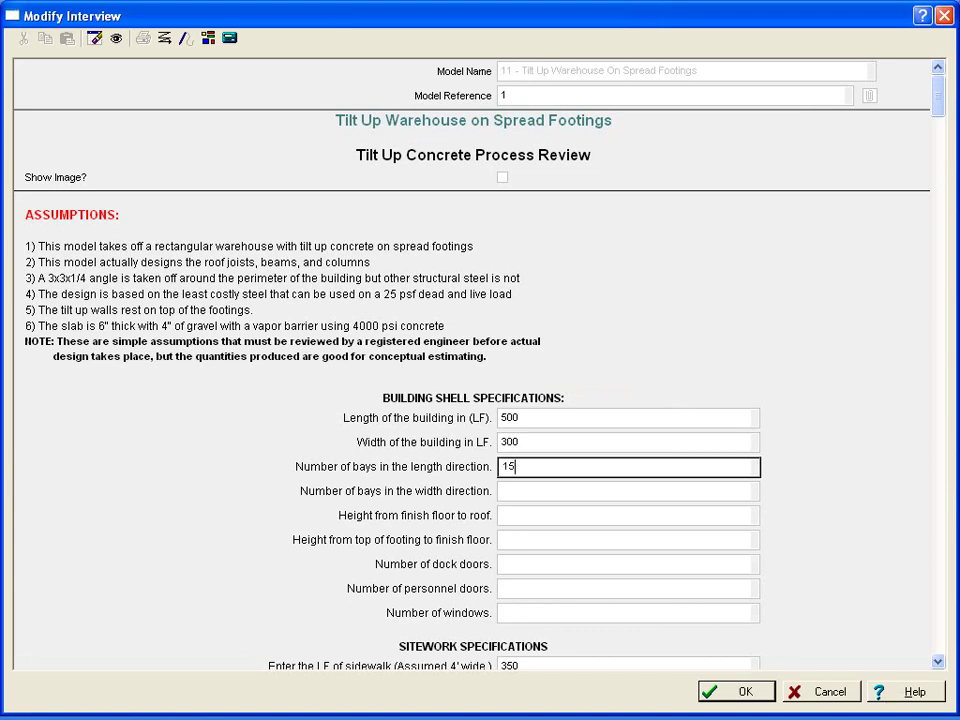
key("Return")
key("Tab")
type("12")
key("Return")
key("Tab")
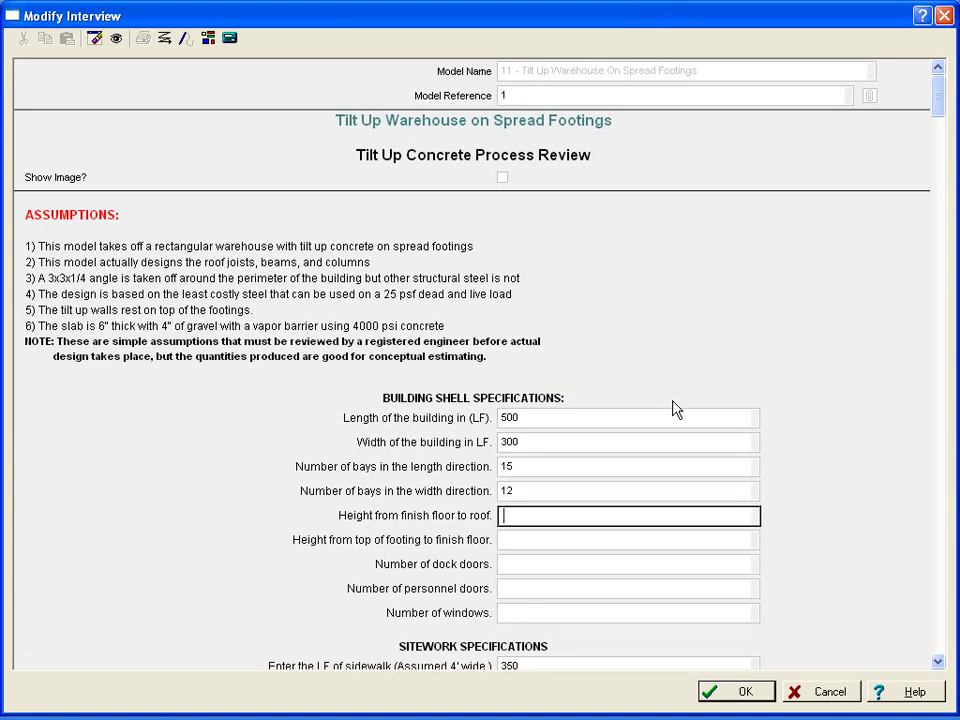
Set the height from finish floor to roof to 30 and accept the default height from top of footing to finish floor
type("30")
key("Return")
key("Tab")
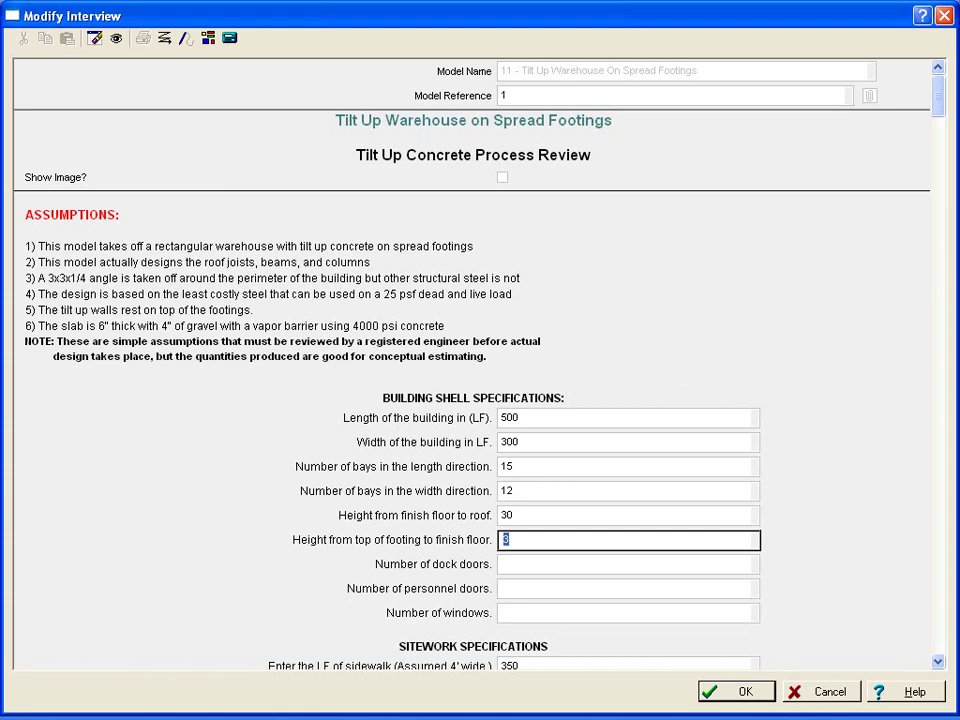
key("Tab")
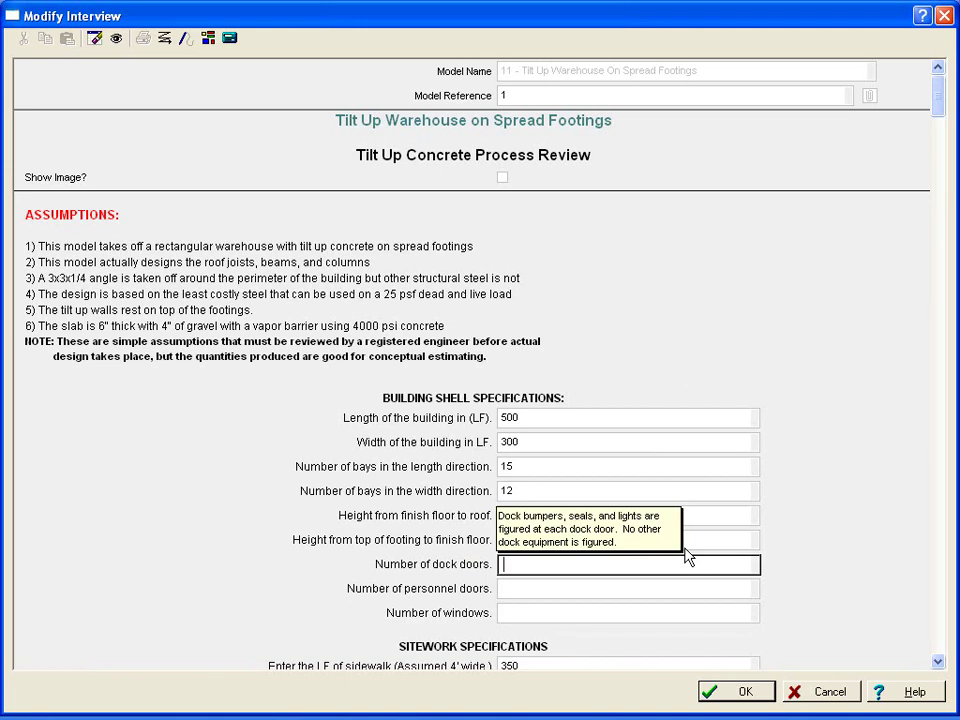
Enter 12 dock doors, 1 personnel door and 33 windows, and save and close the interview
type("12")
key("Tab")
type("1")
key("Tab")
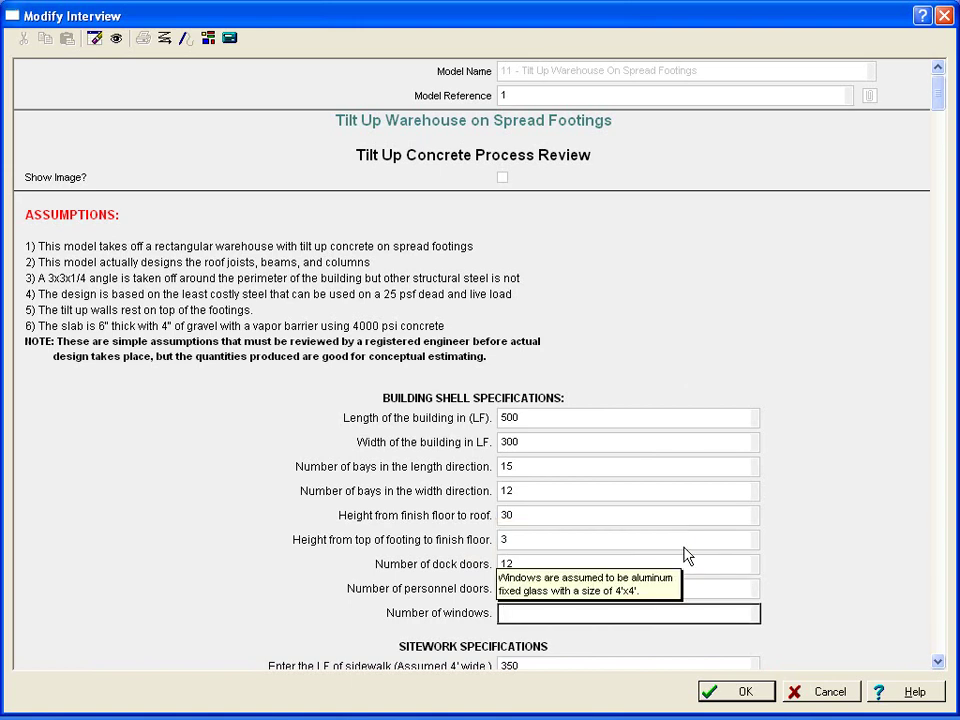
type("33")
left_click(745, 692)
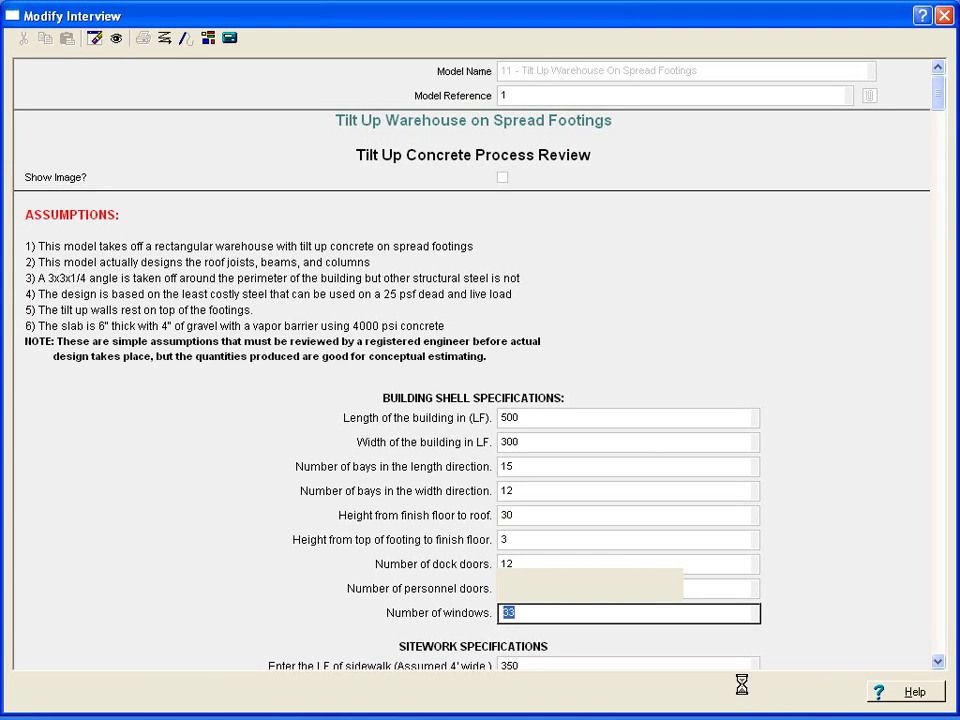
left_click(816, 690)
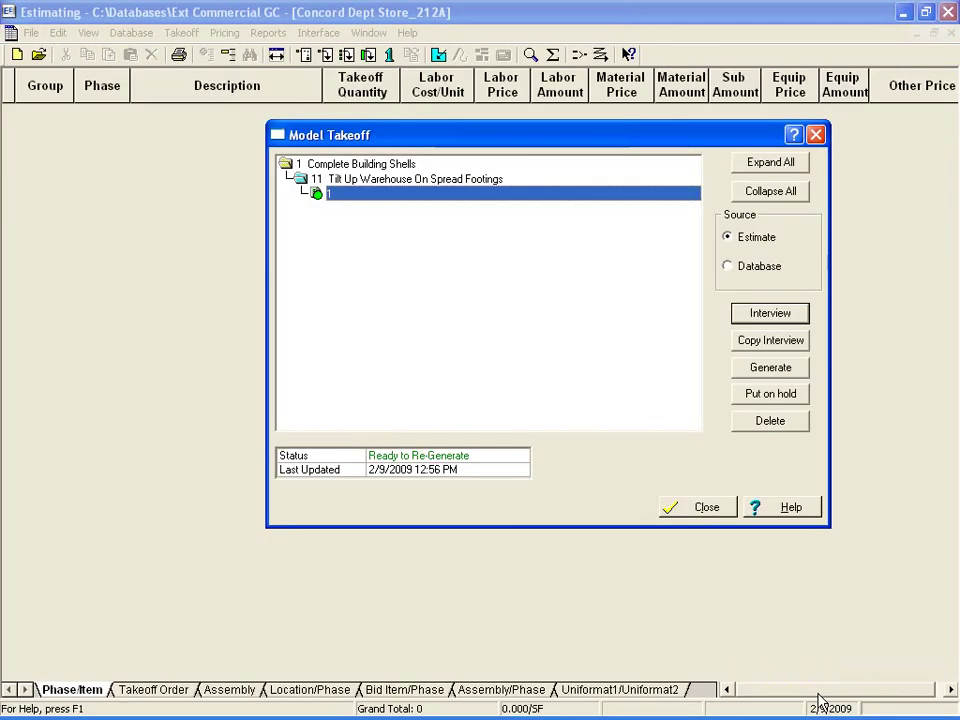
Generate model 11, reference 1, into the estimate and close the model takeoff
left_click(763, 370)
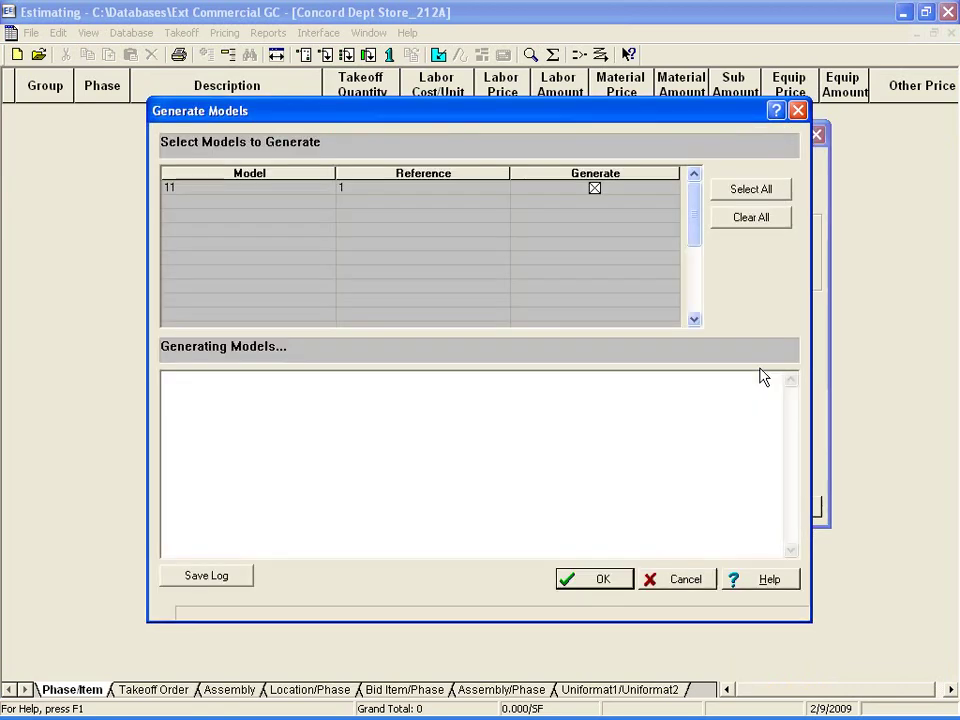
left_click(601, 580)
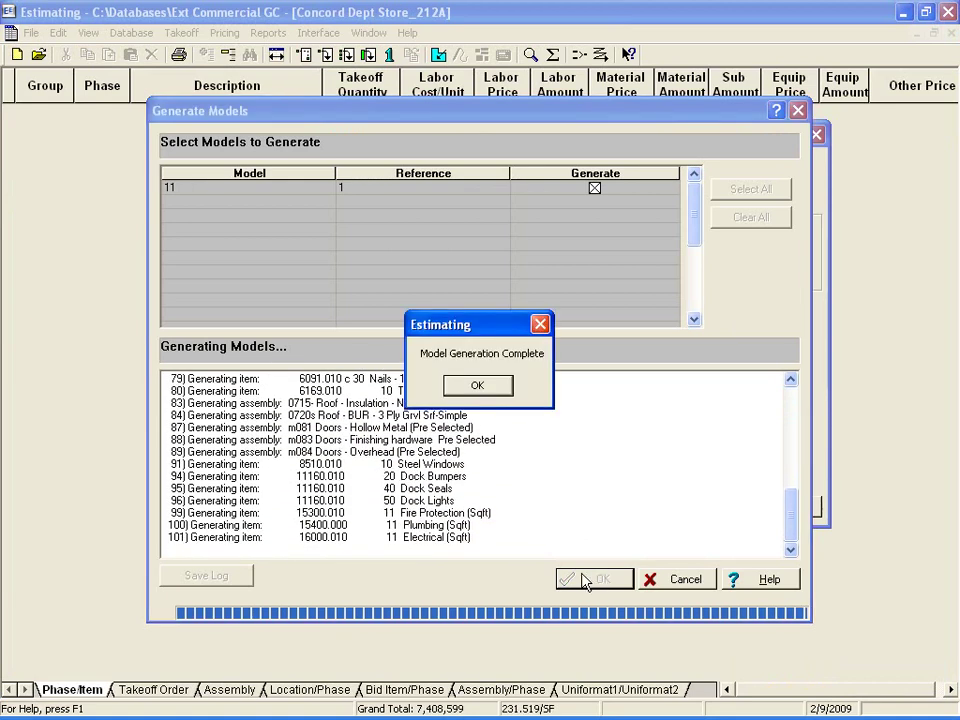
left_click(480, 386)
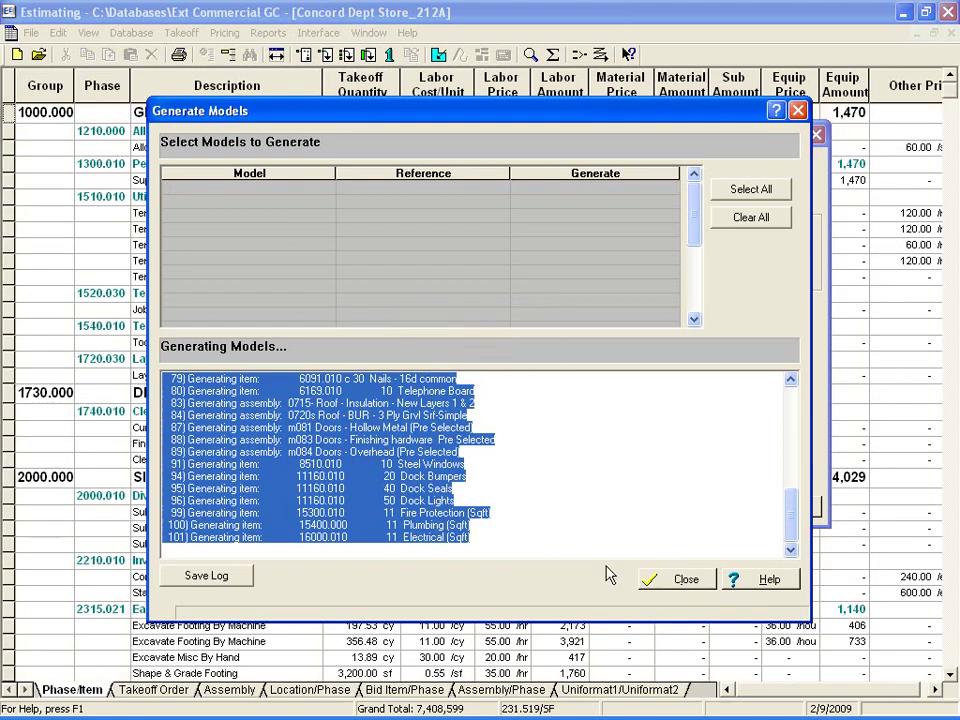
left_click(677, 583)
left_click(699, 507)
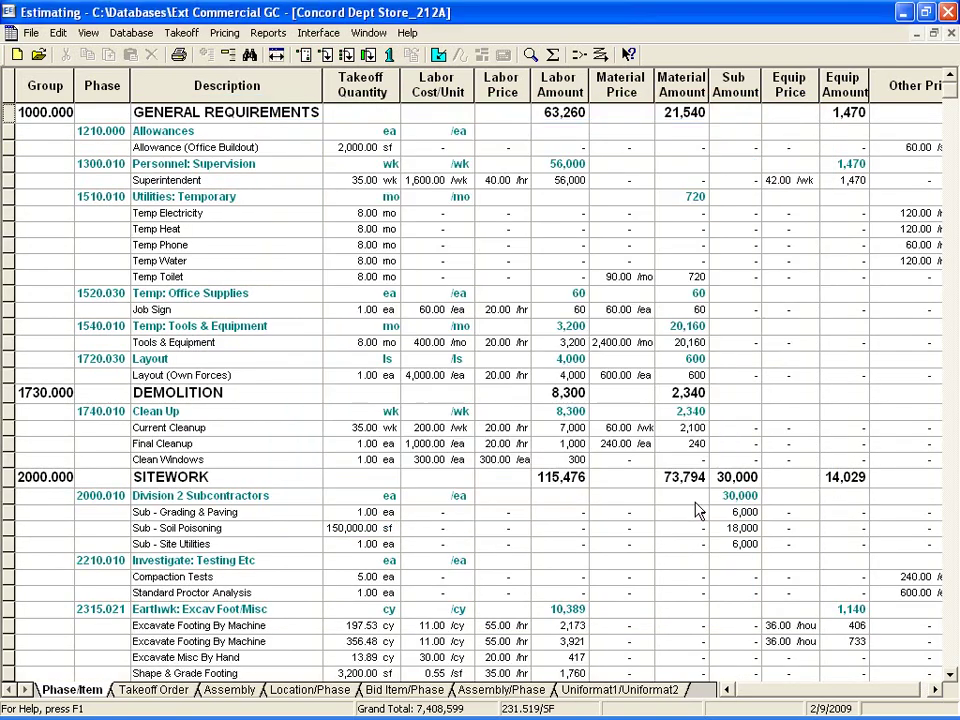
Review the estimate's totals page, including labor burden, general conditions, profit and the overall total
left_click(553, 56)
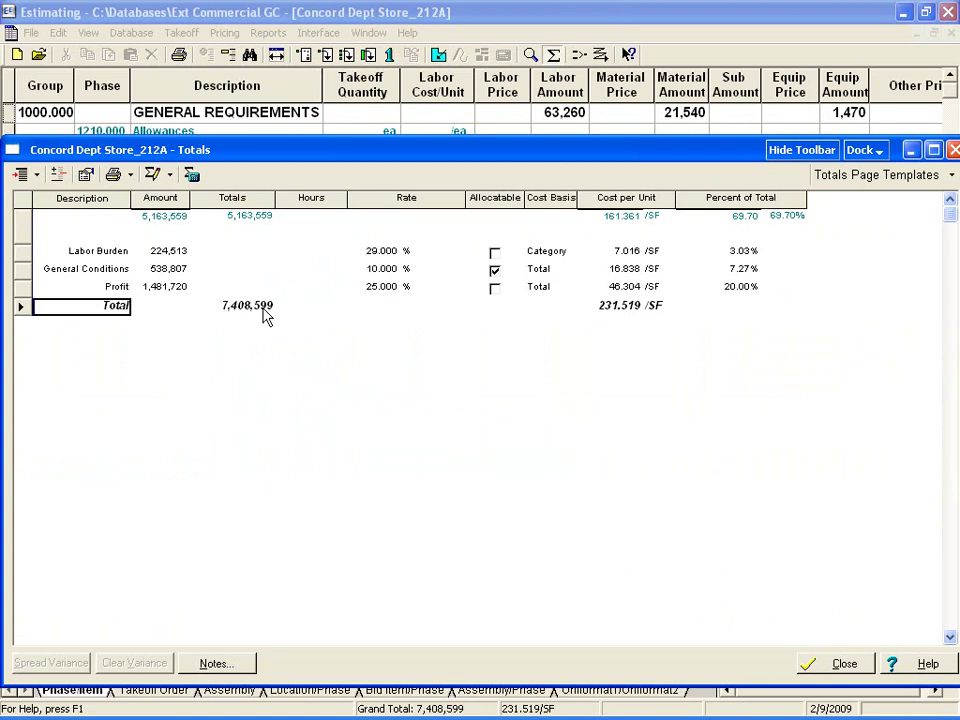
left_click(838, 664)
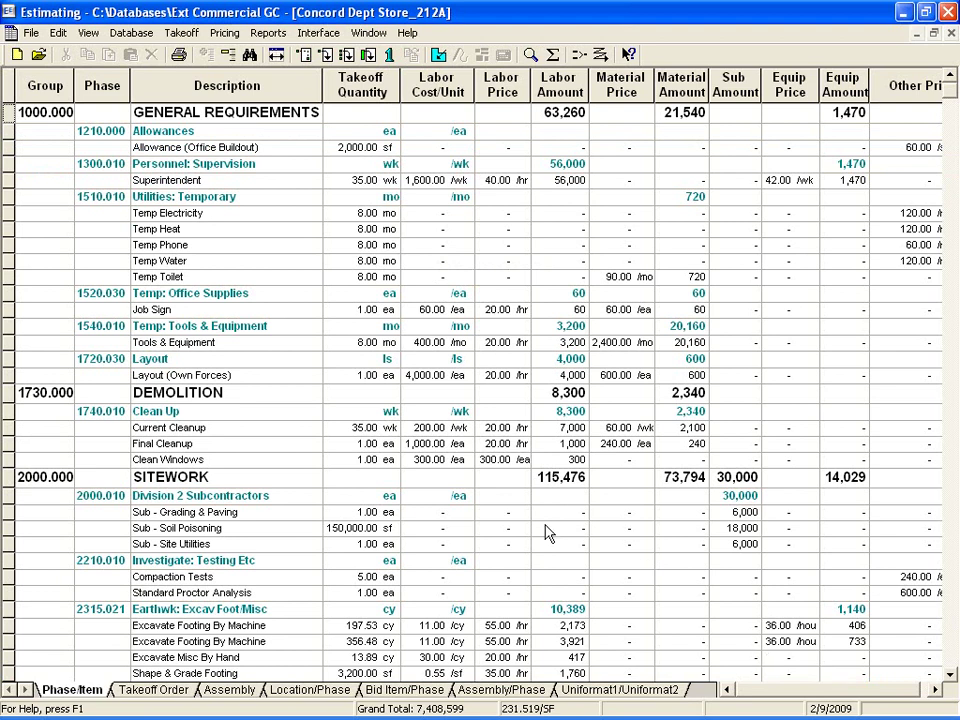
left_click(31, 33)
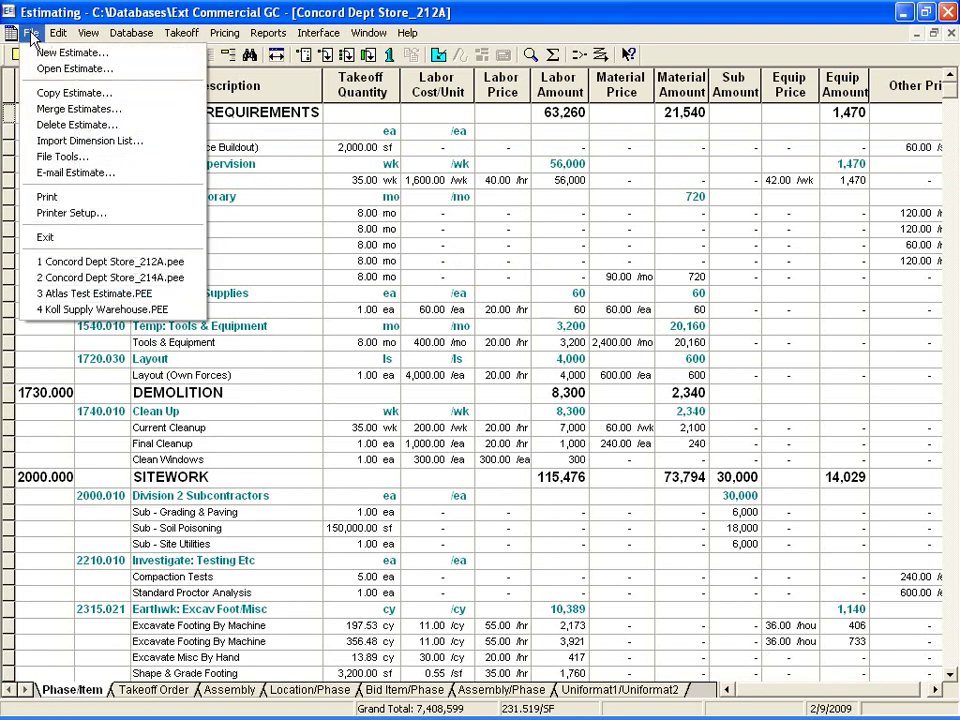
left_click(58, 95)
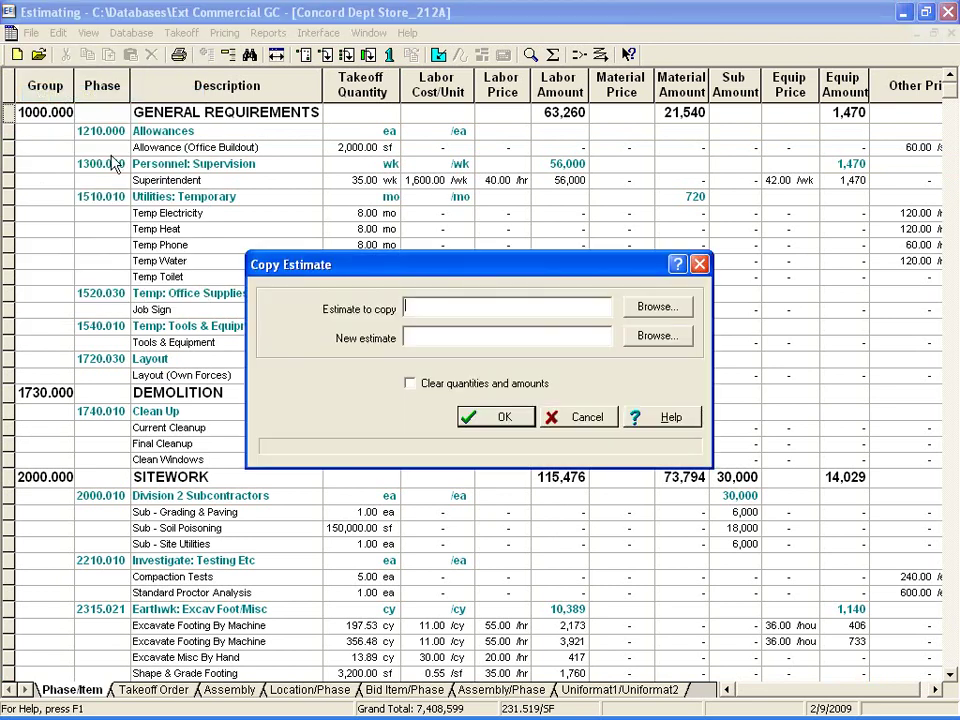
left_click(657, 307)
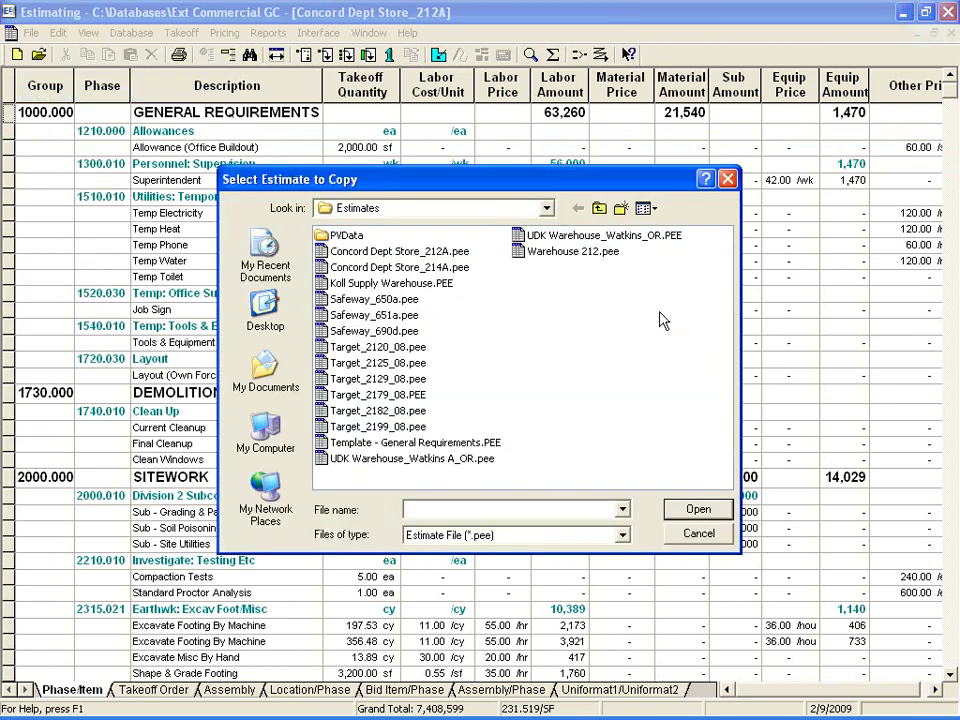
left_click(385, 332)
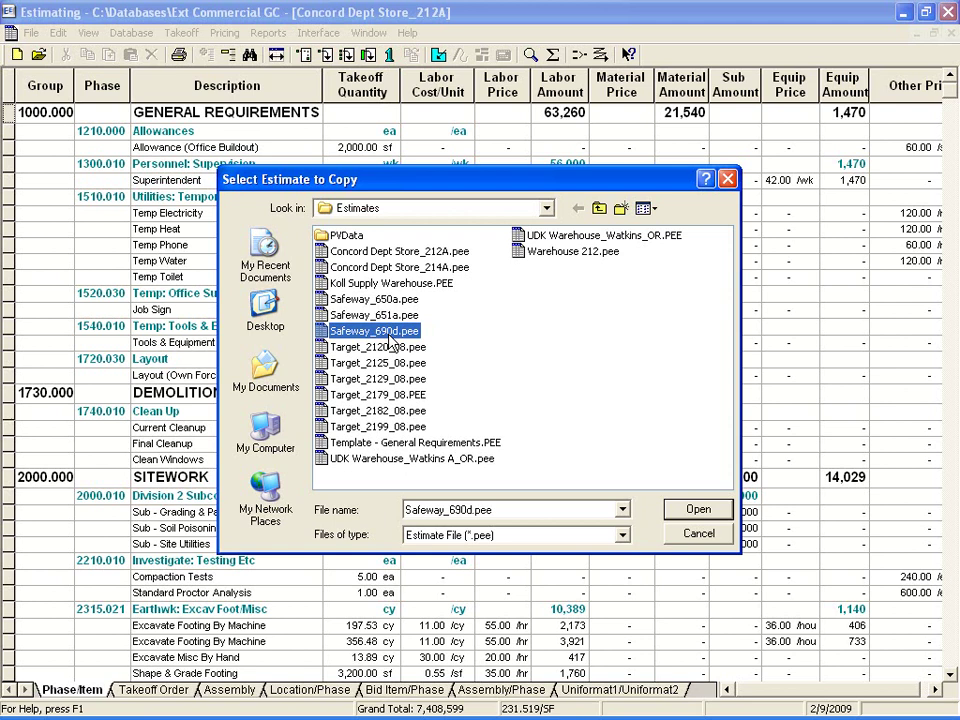
left_click(436, 446)
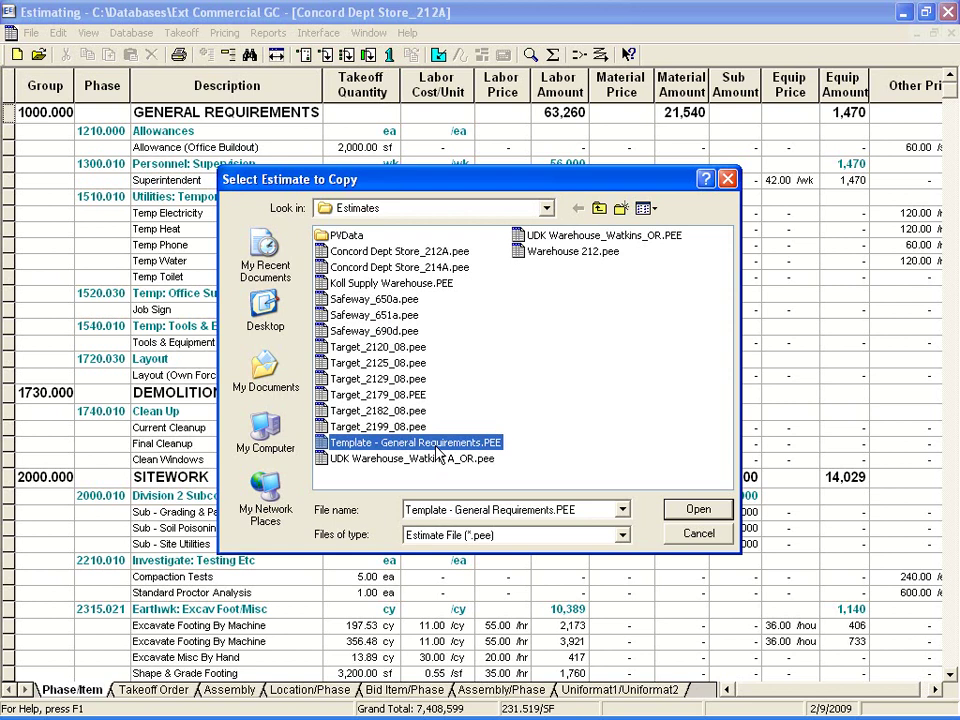
left_click(699, 533)
left_click(588, 417)
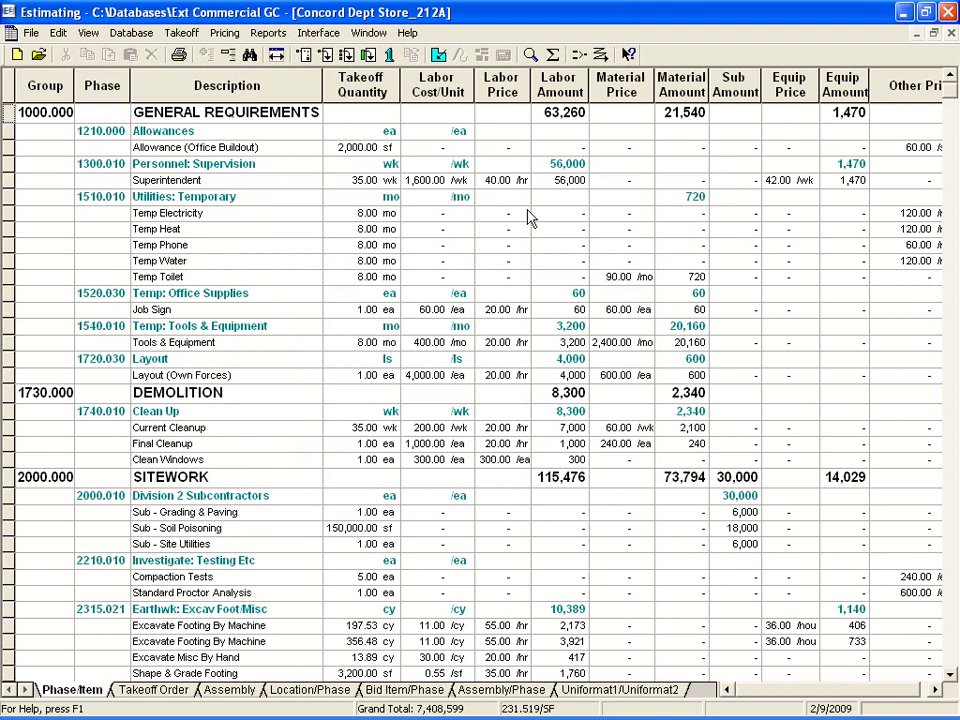
Activate the Concord Dept Store_214A estimate and tile both open estimates vertically
left_click(376, 38)
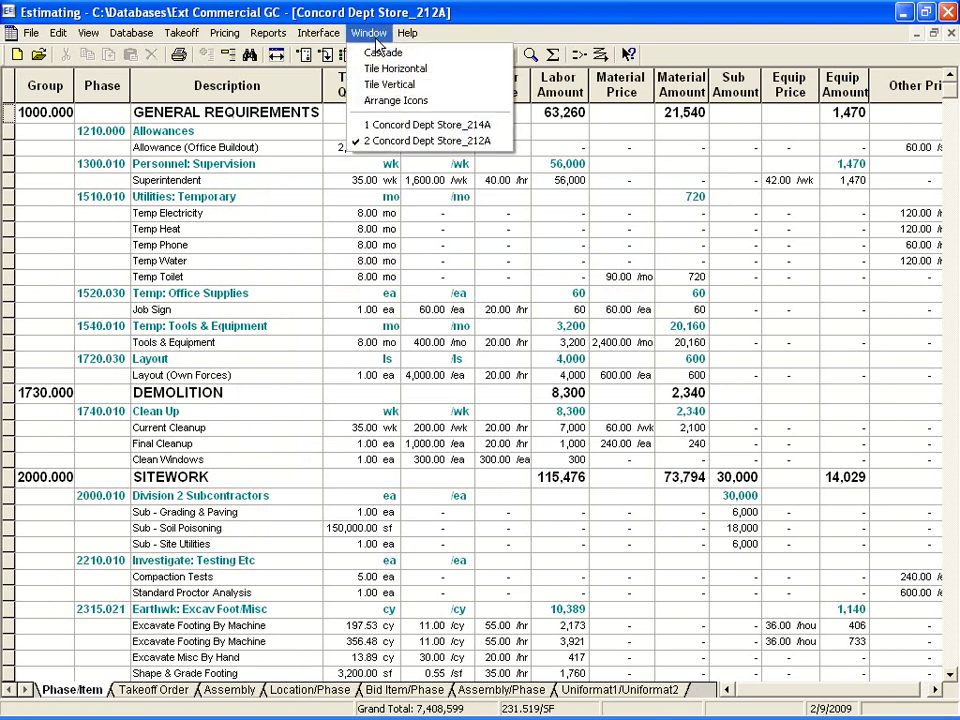
left_click(420, 124)
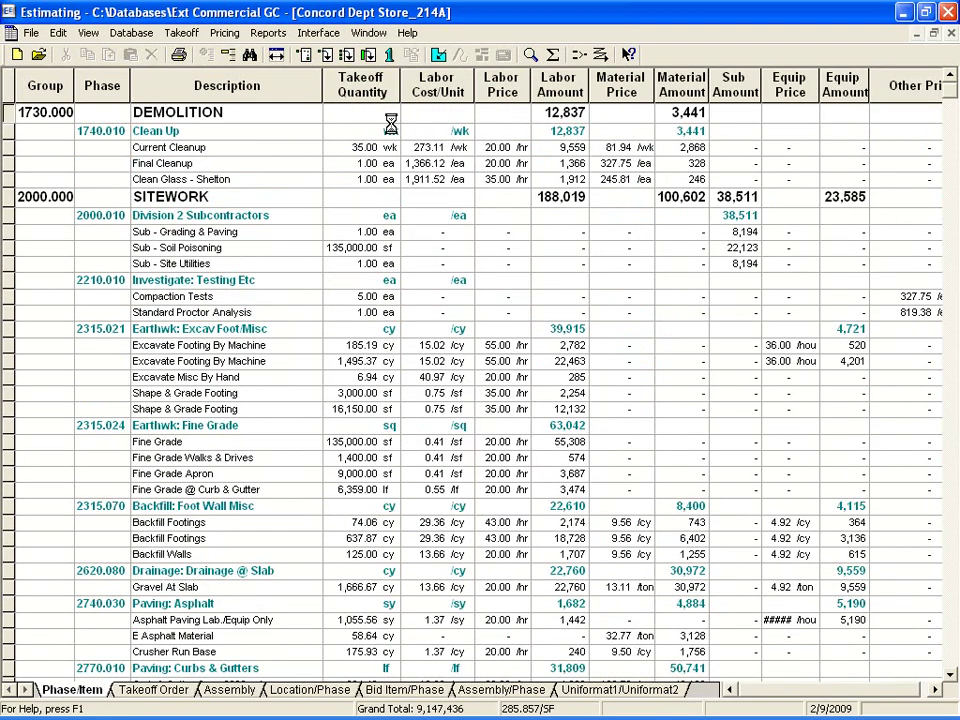
left_click(369, 32)
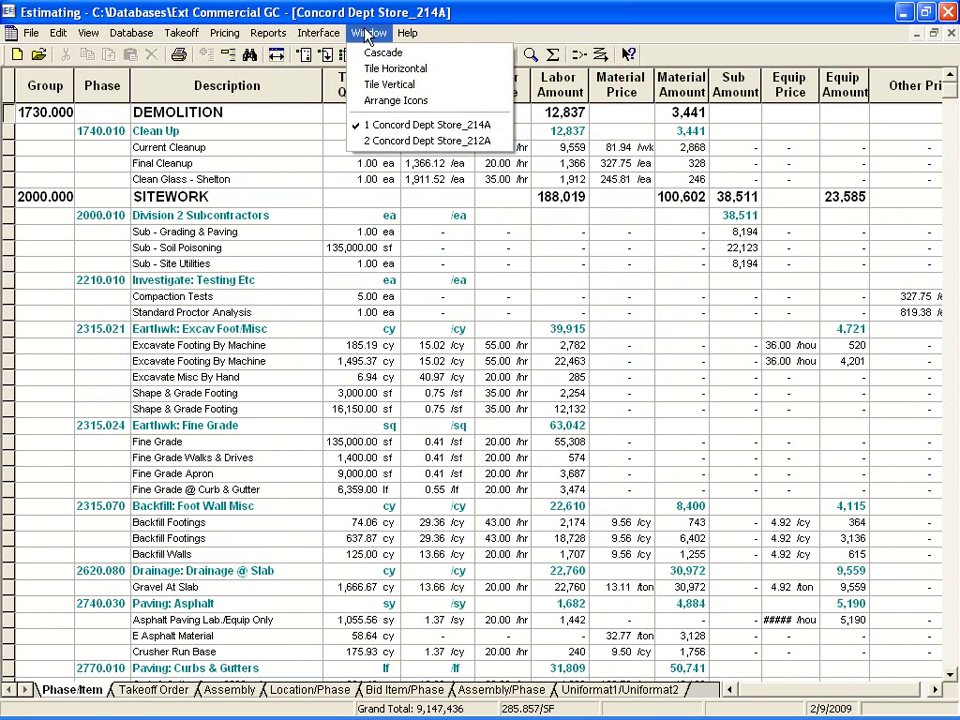
left_click(385, 85)
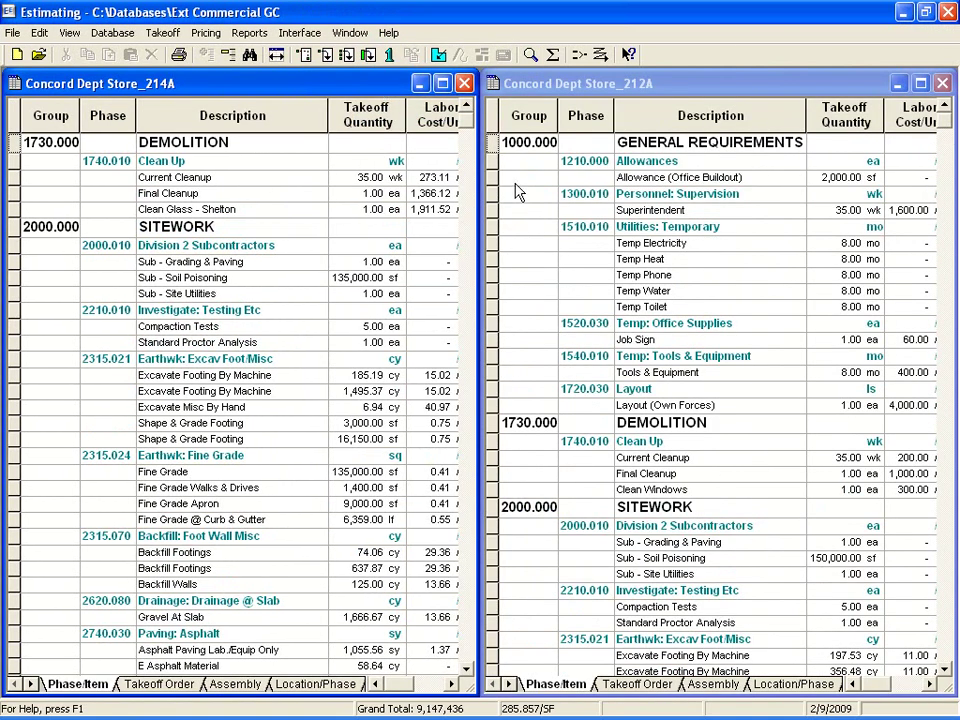
Copy all General Requirements phases and items, Allowances through Layout, from Concord Dept Store_212A into Concord Dept Store_214A
left_click(497, 160)
left_click_drag(497, 160, 510, 405)
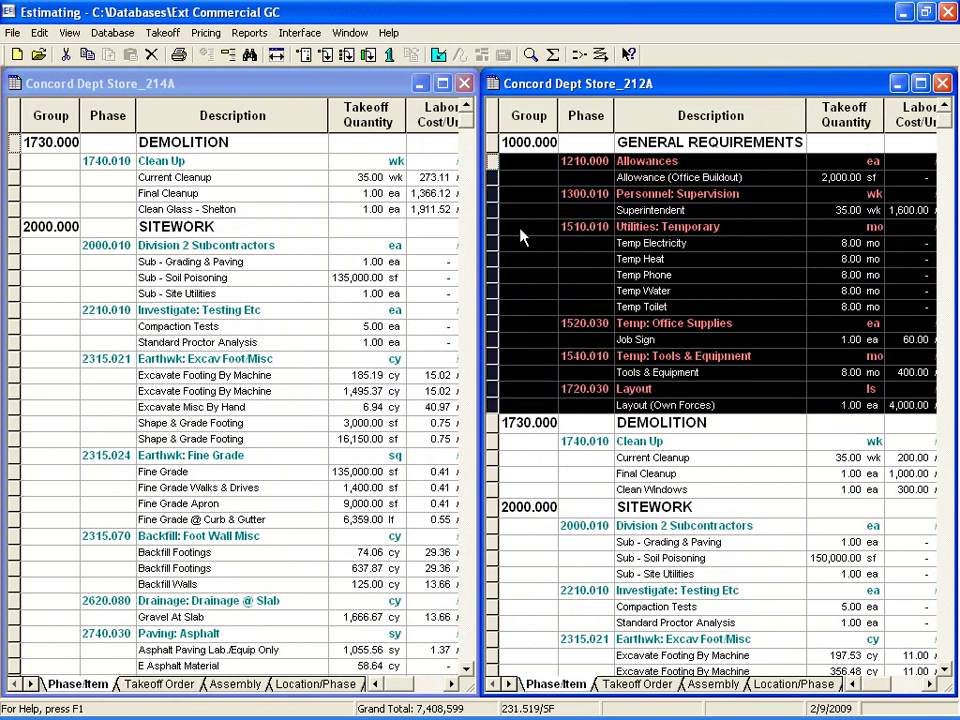
left_click_drag(520, 237, 216, 161)
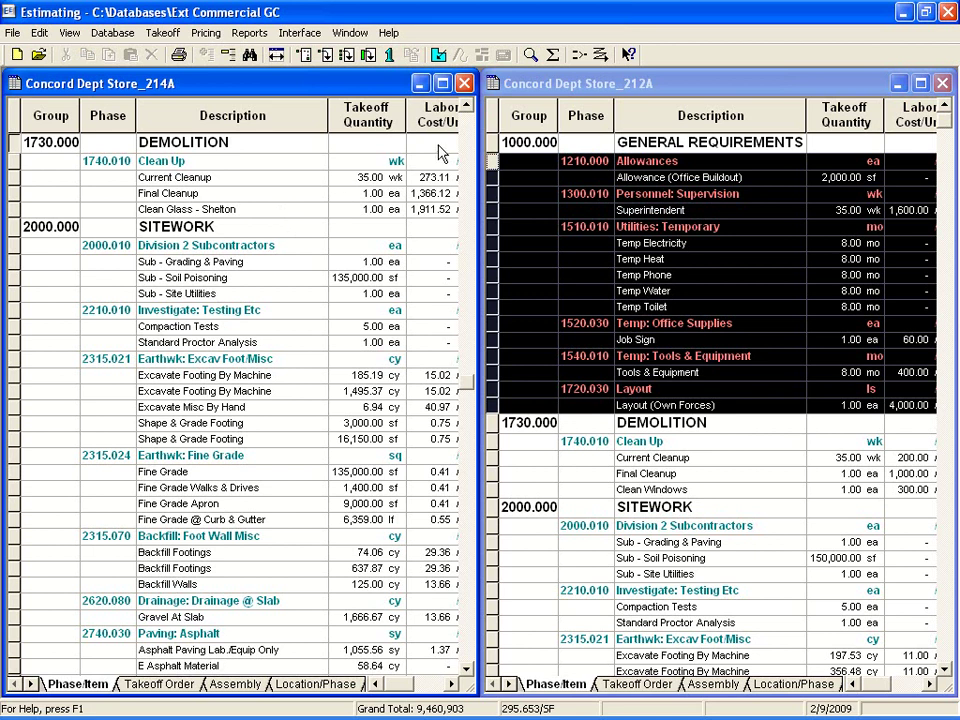
left_click(467, 125)
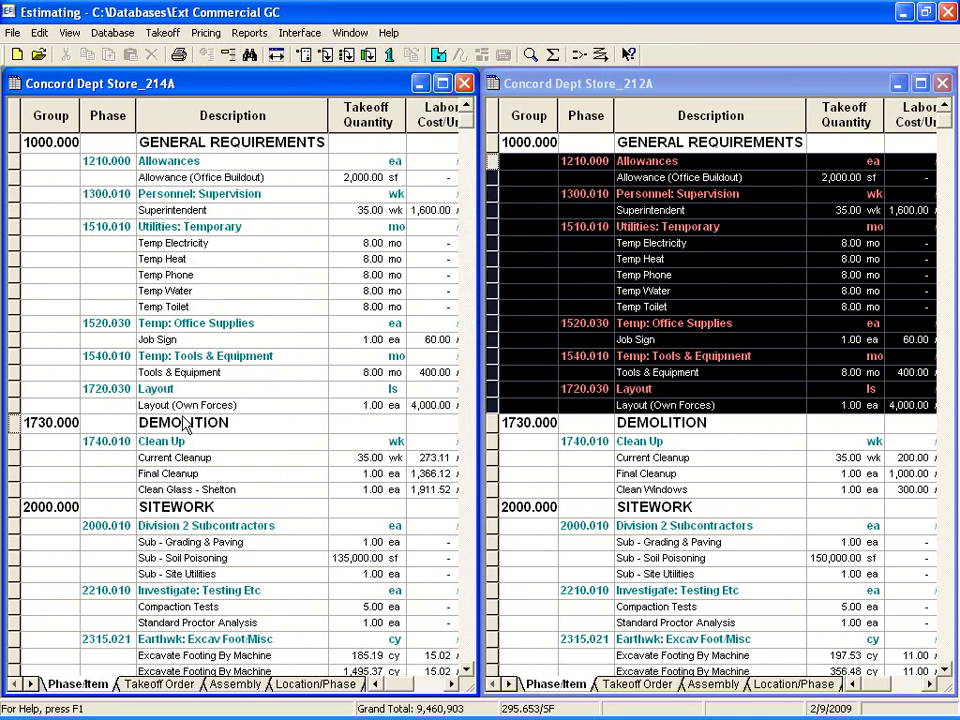
Switch to Explorer to view the list of estimates in the Estimates folder
key("alt+Tab")
key("alt+Tab")
key("alt+Tab")
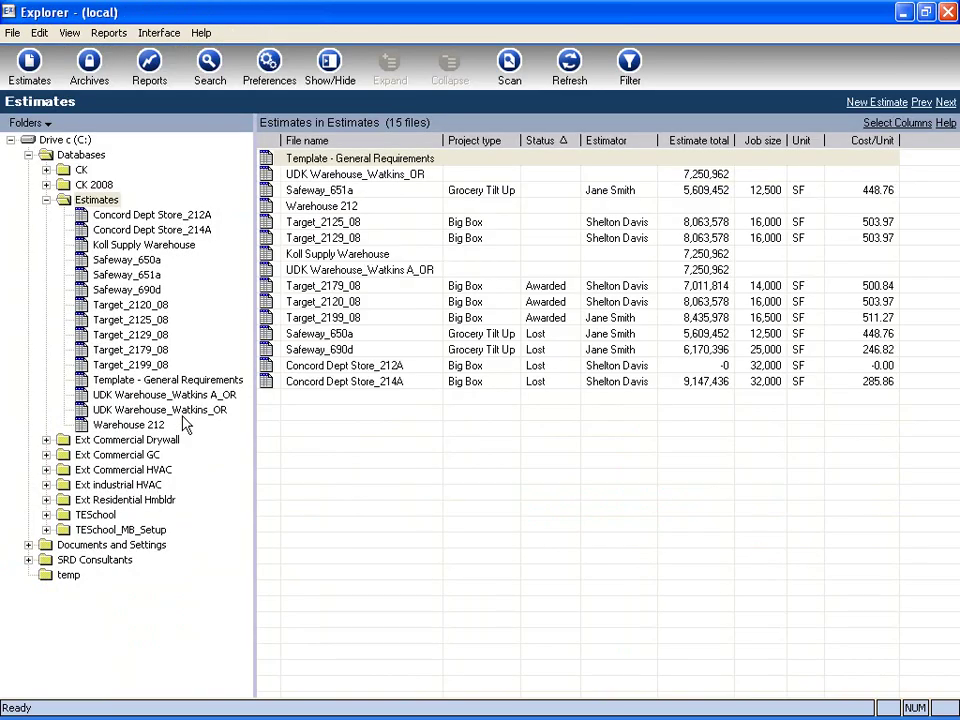
Show the Bid Performance by Project Type bidders report for all dates, and close it after reviewing bid amounts and ranks
left_click(149, 68)
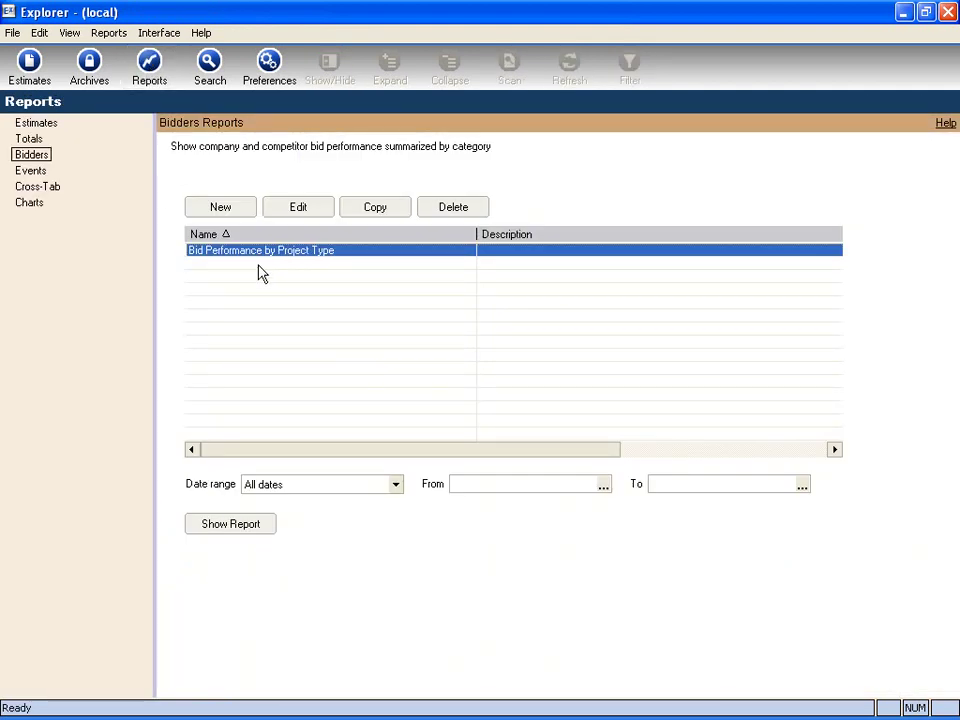
left_click(220, 532)
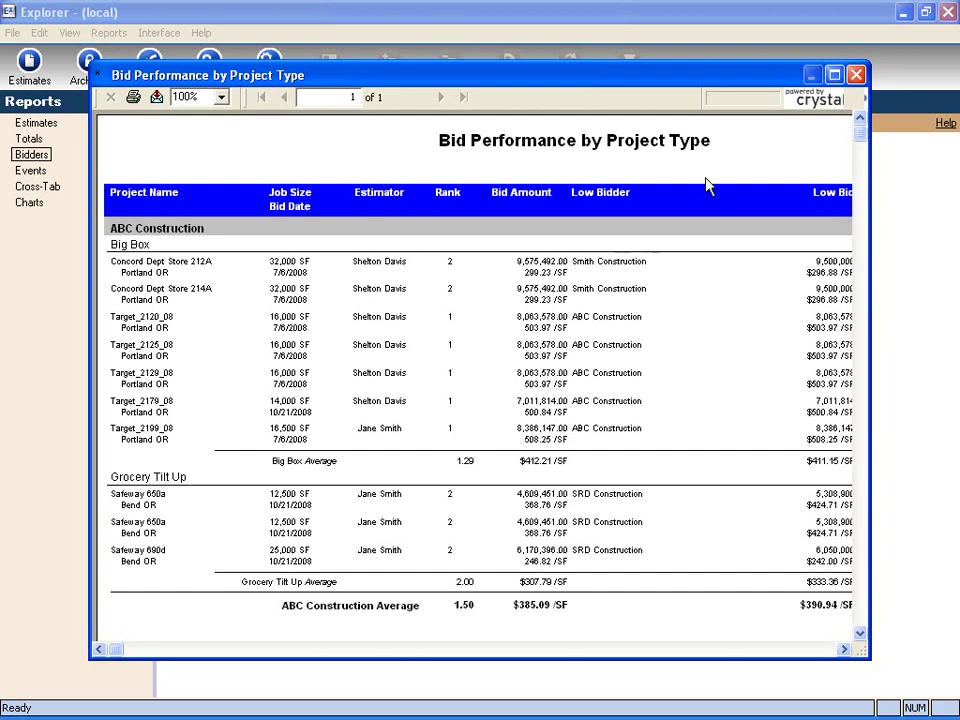
left_click(857, 77)
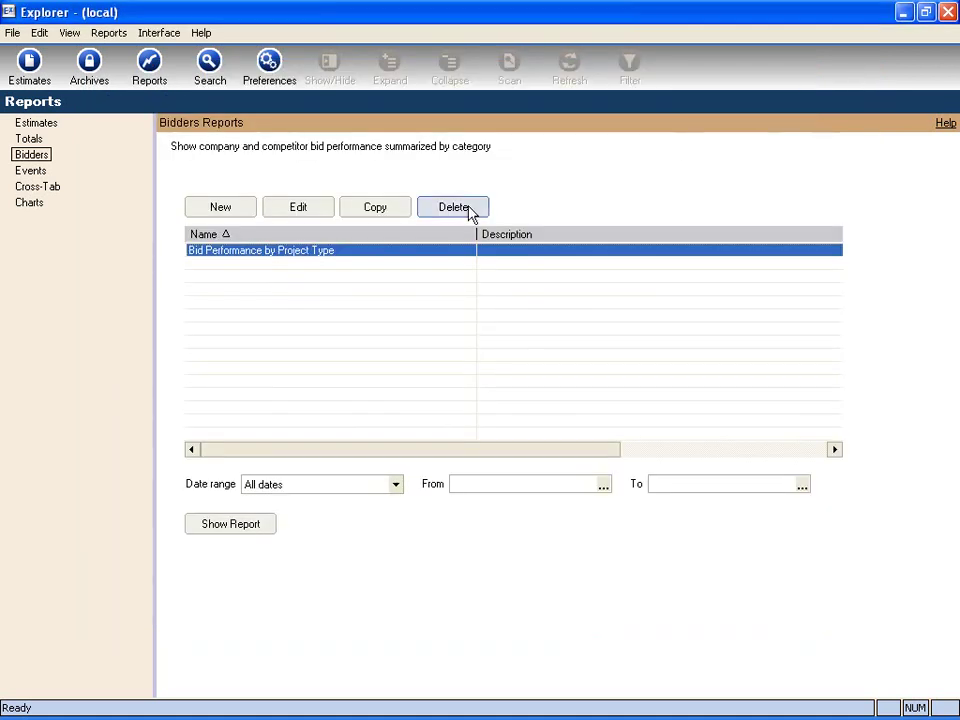
Archive the UDK Warehouse_Watkins A_OR estimate to C:\Databases\Estimates, with the original file deleted after archiving
left_click(29, 68)
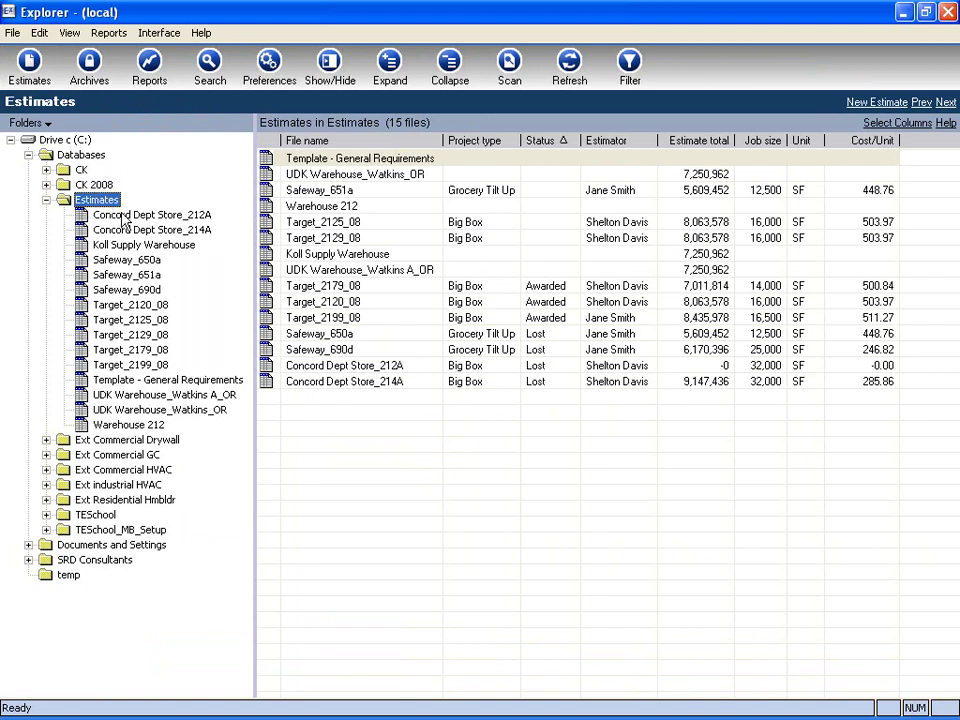
left_click(134, 397)
right_click(134, 398)
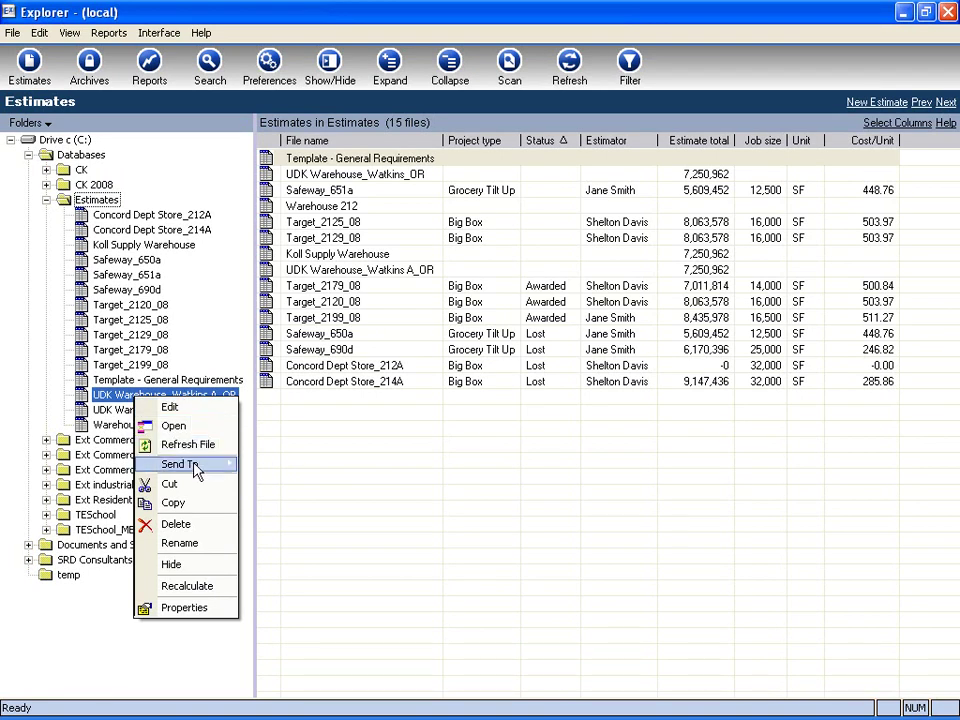
mouse_move(195, 468)
left_click(274, 467)
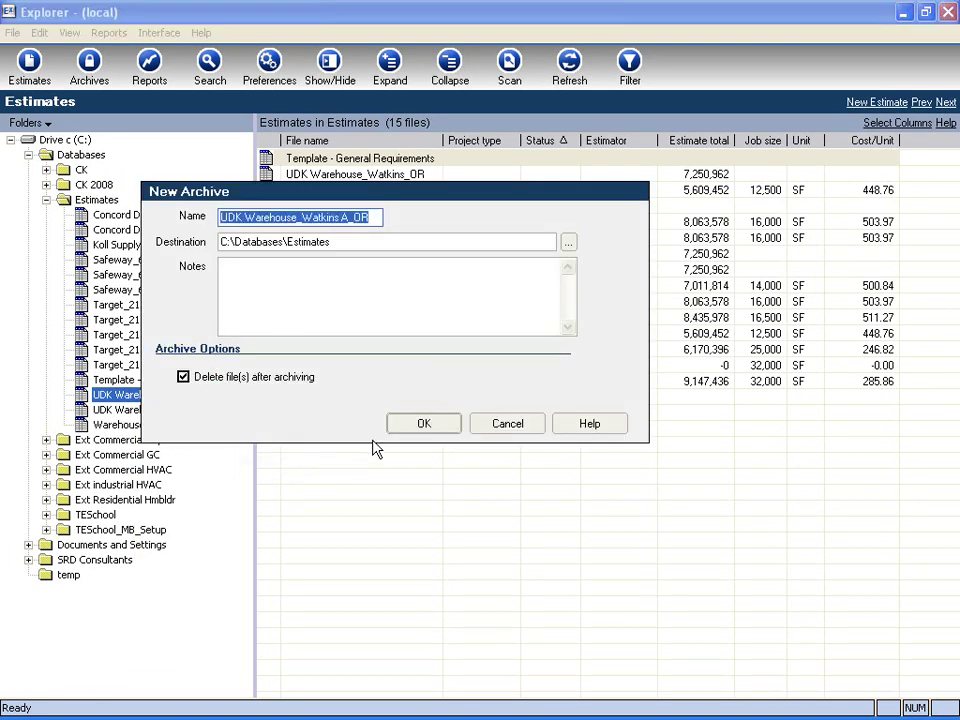
left_click(424, 424)
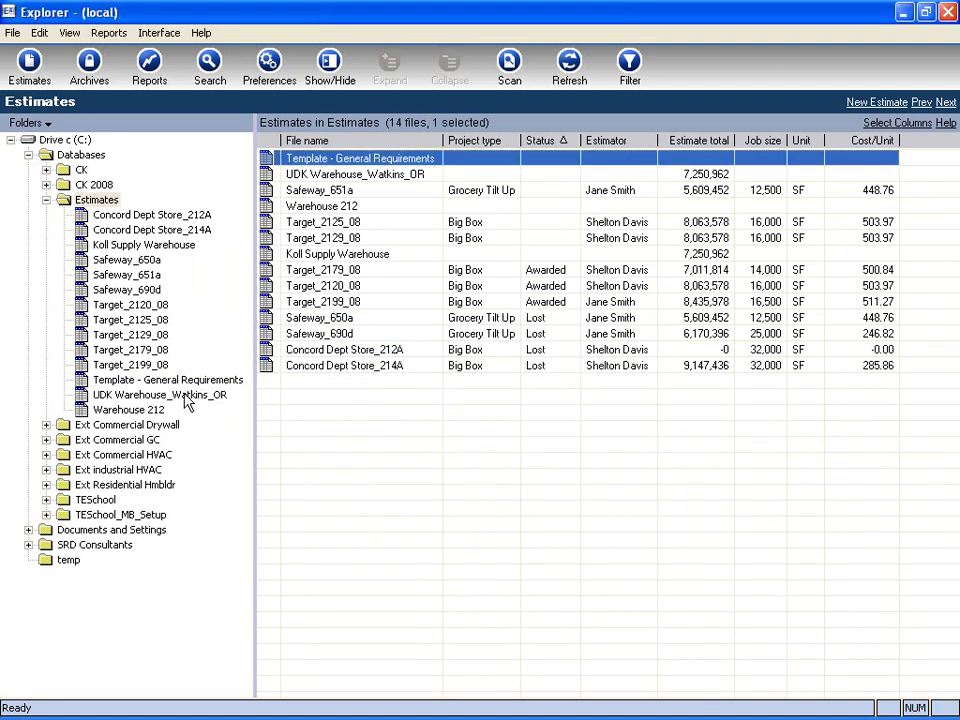
Select the UDK Warehouse_Watkins A_OR estimate among the archives and bring up the commands available for it
left_click(92, 66)
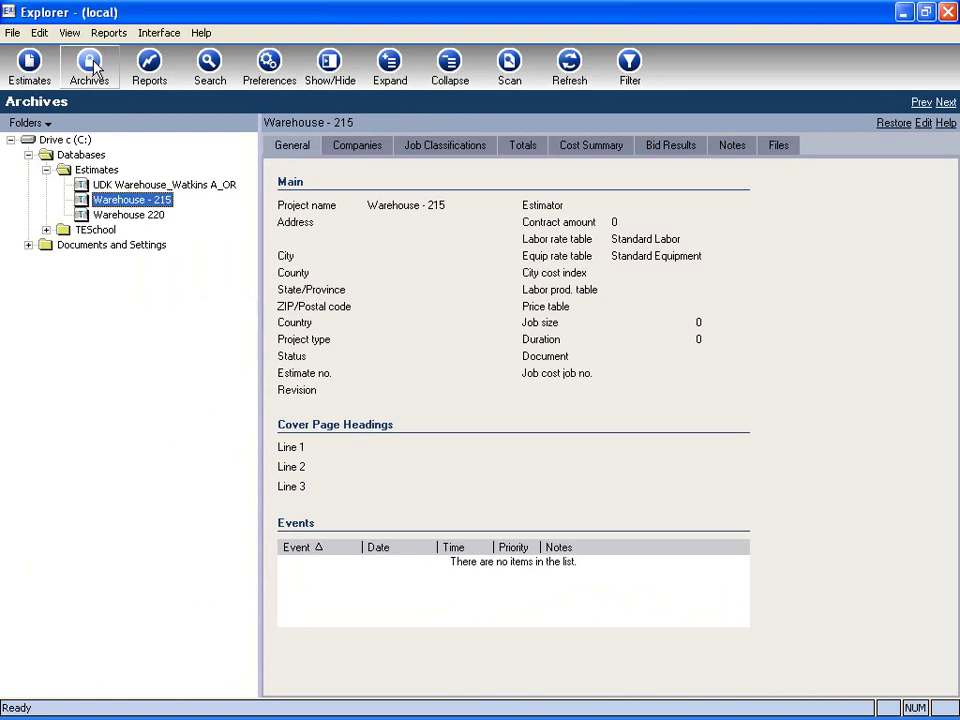
left_click(131, 186)
right_click(131, 186)
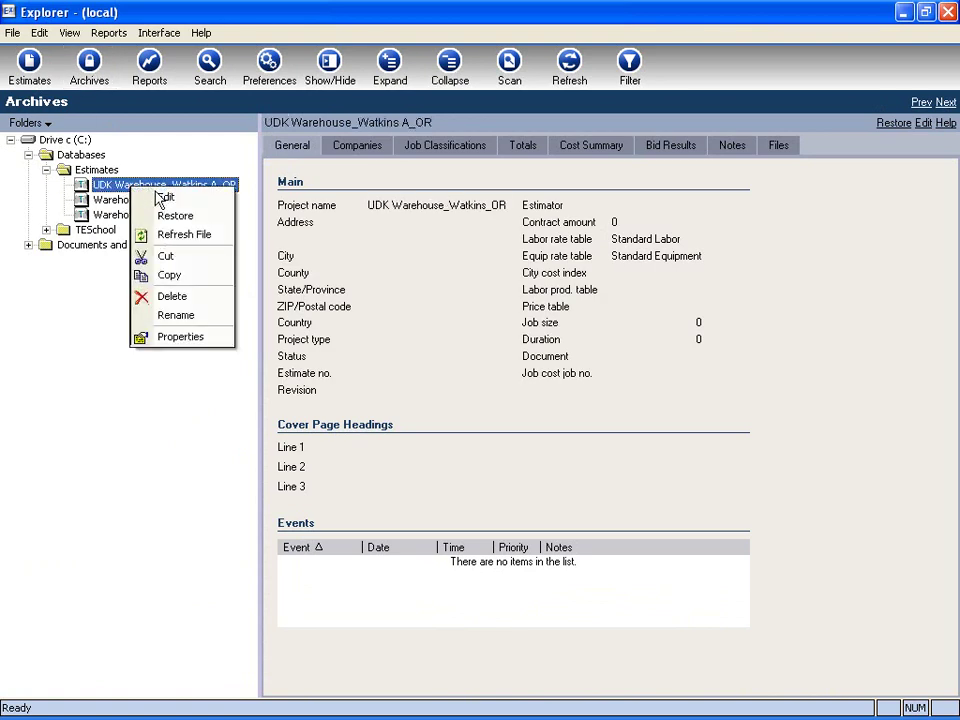